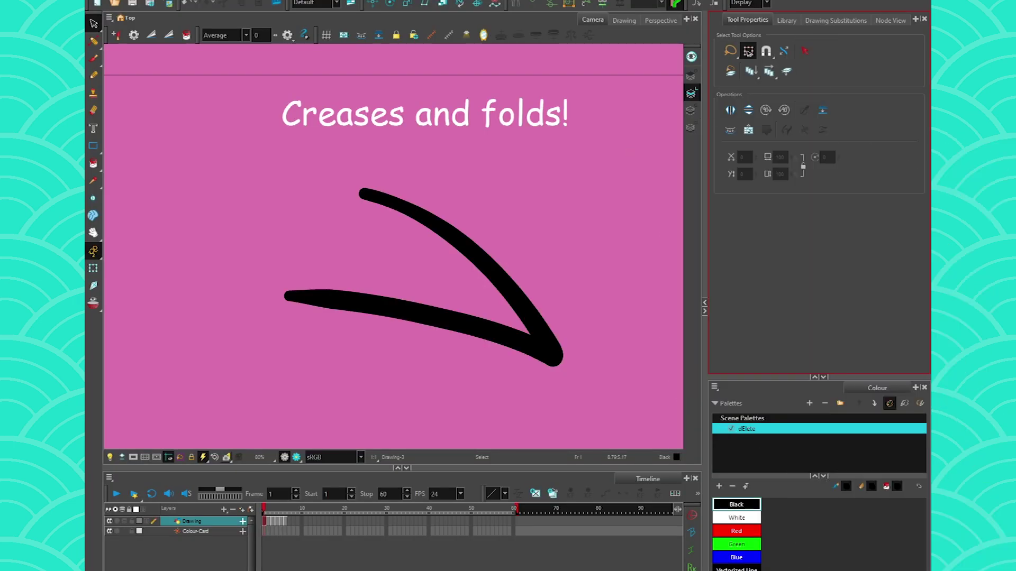
Taper the upper end of the fold line with the Pencil Editor by setting its maximum size to 0 and reshaping the adjoining thickness curve
{"action": "left_click", "coordinate": [93, 42]}
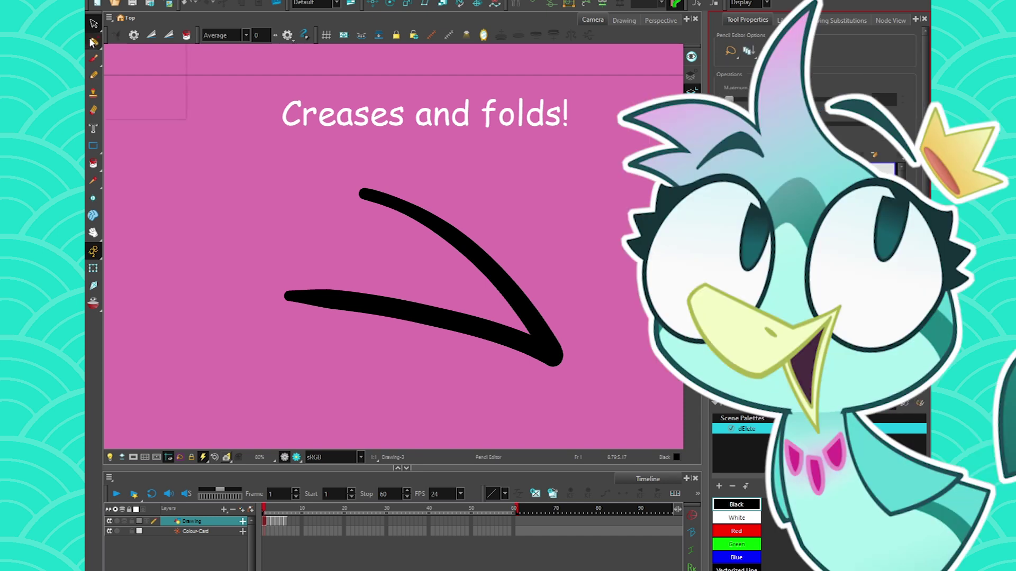
{"action": "left_click_drag", "start_coordinate": [92, 41], "coordinate": [150, 69]}
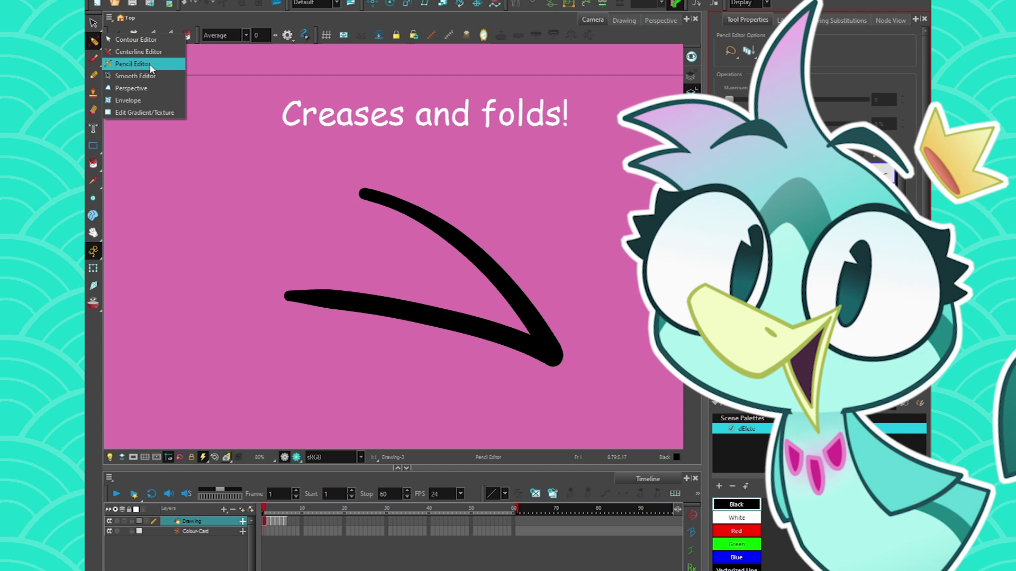
{"action": "left_click", "coordinate": [151, 68]}
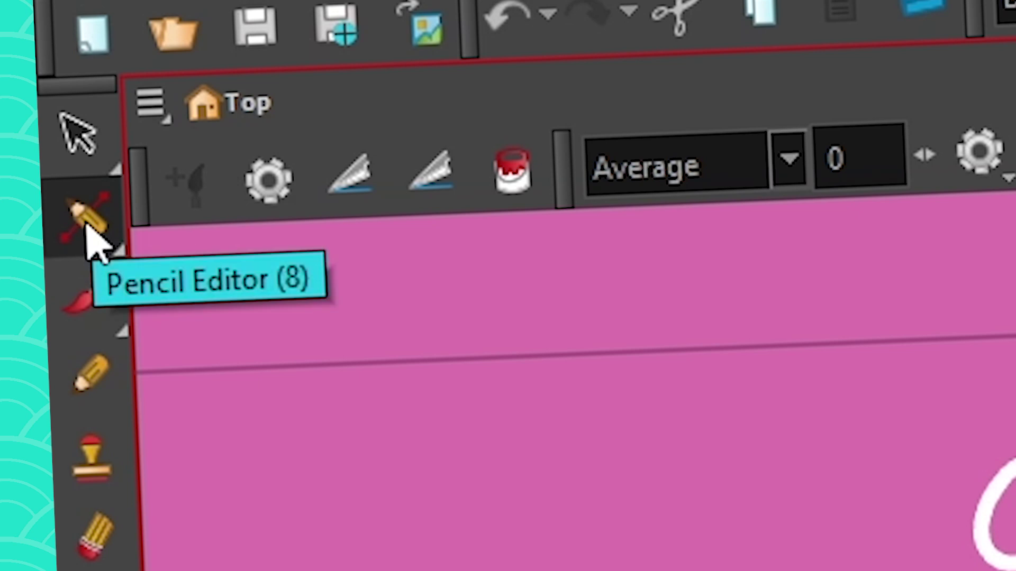
{"action": "left_click", "coordinate": [95, 244]}
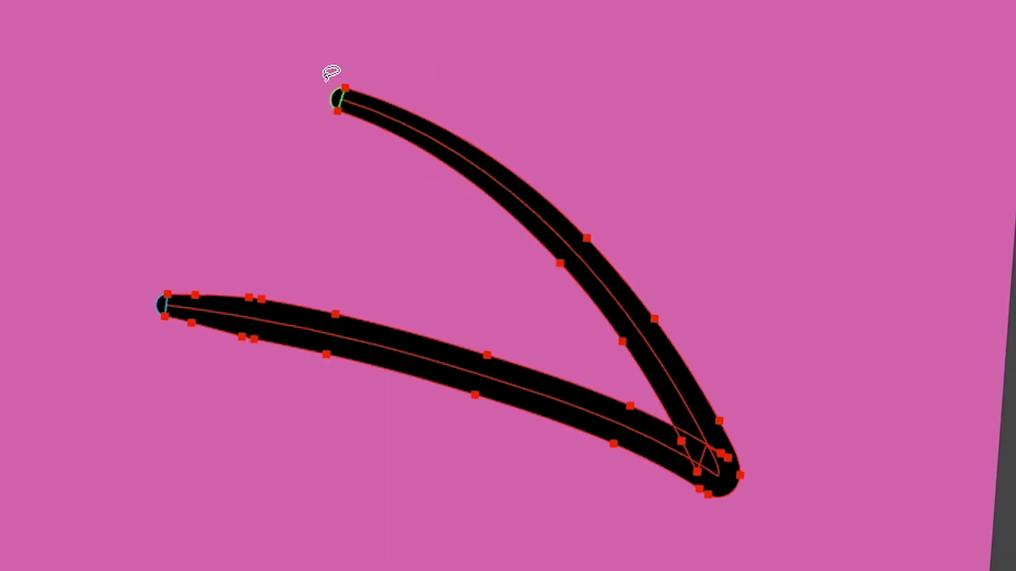
{"action": "left_click_drag", "start_coordinate": [316, 90], "coordinate": [279, 84]}
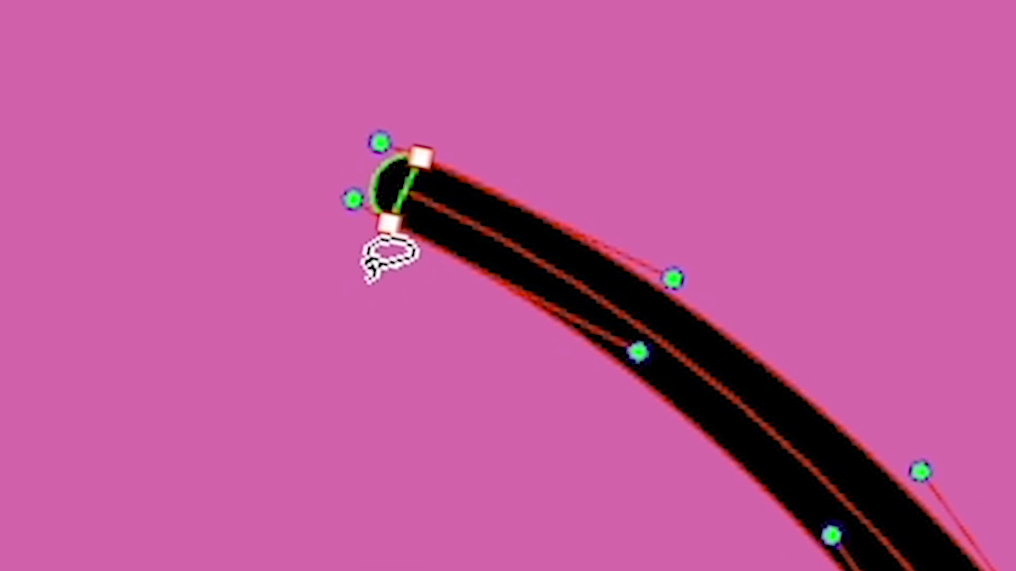
{"action": "key", "text": "bracketleft"}
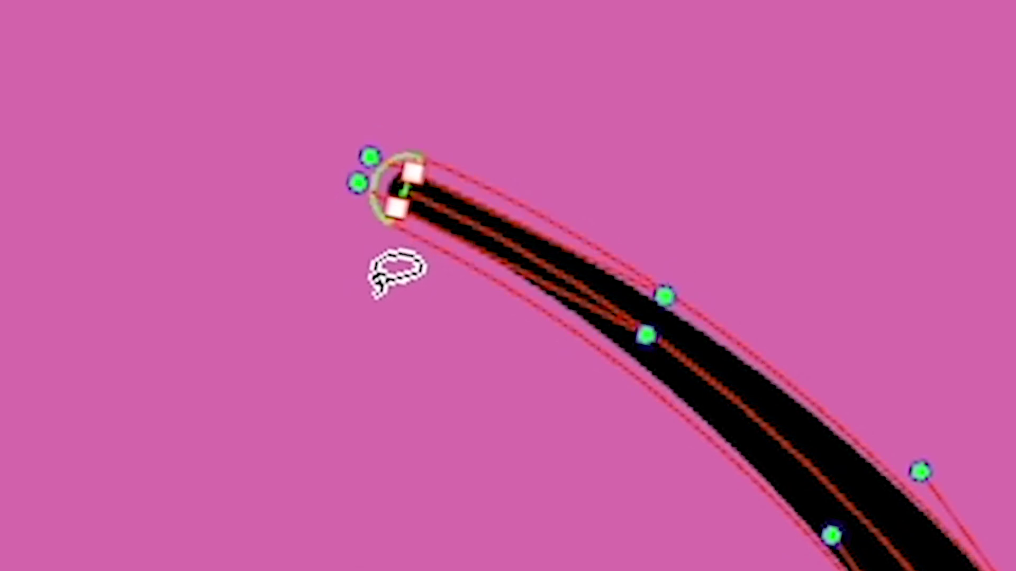
{"action": "left_click_drag", "start_coordinate": [379, 288], "coordinate": [379, 286]}
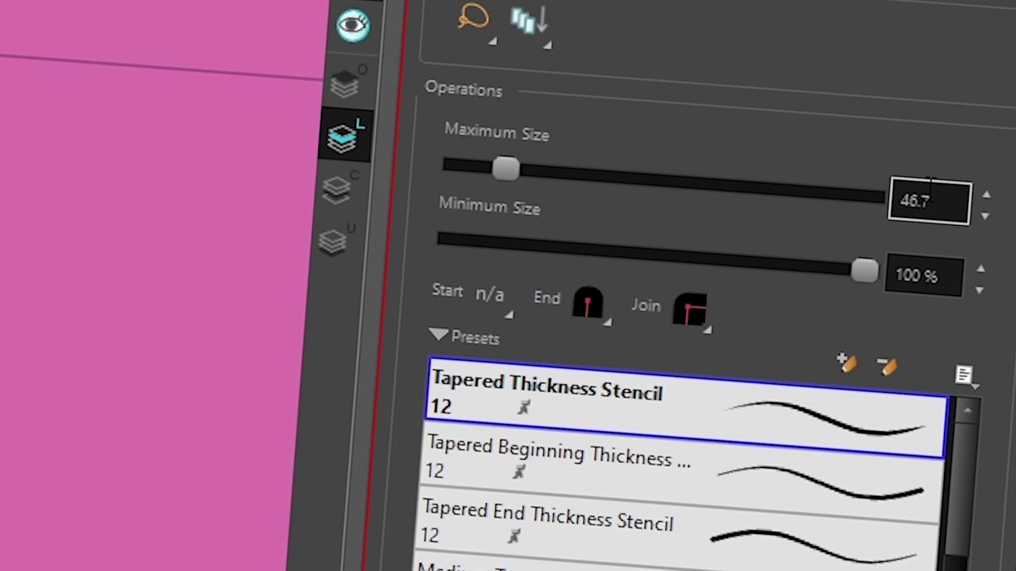
{"action": "left_click", "coordinate": [877, 99]}
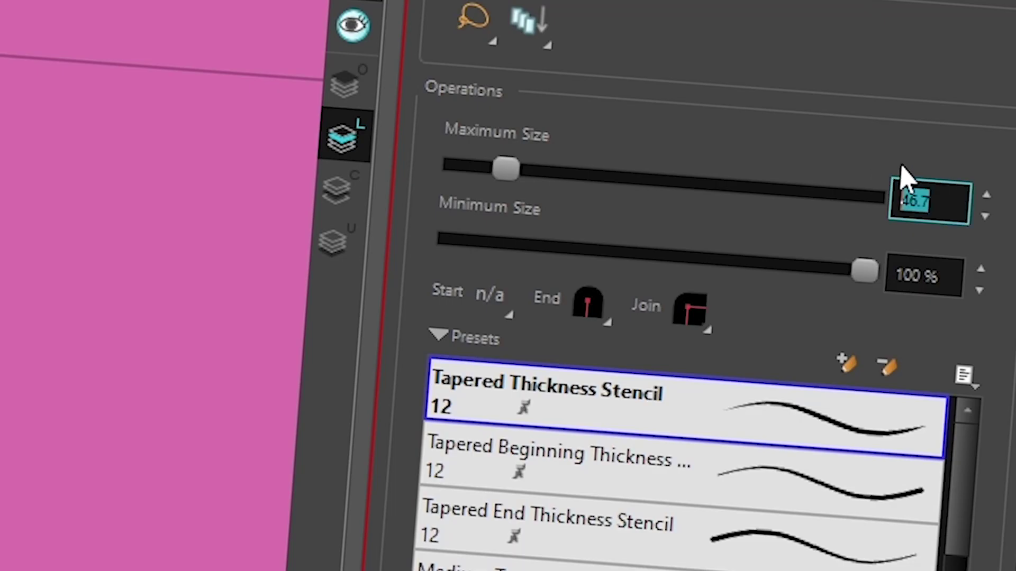
{"action": "type", "text": "0"}
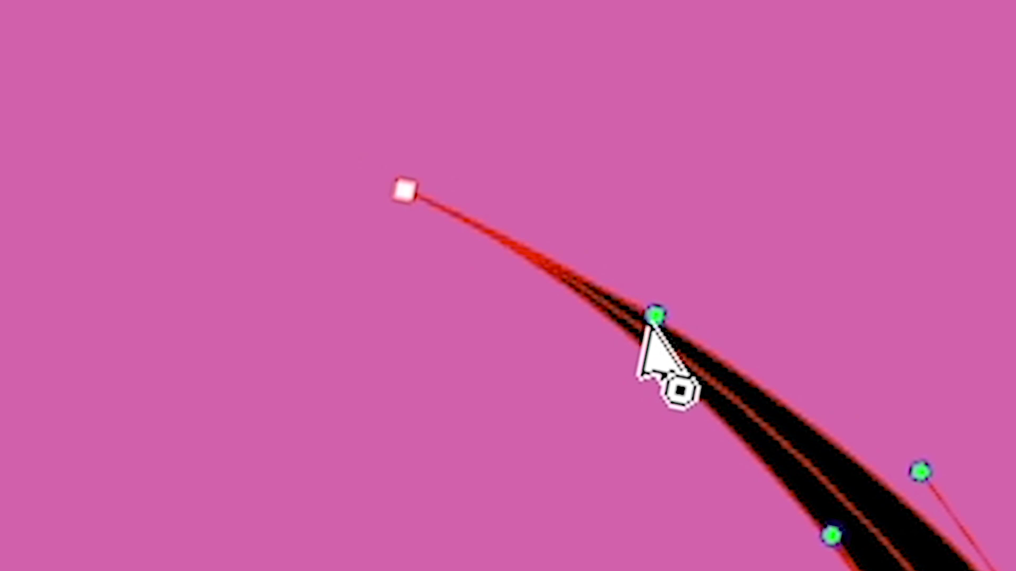
{"action": "mouse_move", "coordinate": [654, 313]}
{"action": "left_mouse_down"}
{"action": "mouse_move", "coordinate": [635, 356]}
{"action": "mouse_move", "coordinate": [661, 266]}
{"action": "left_mouse_up"}
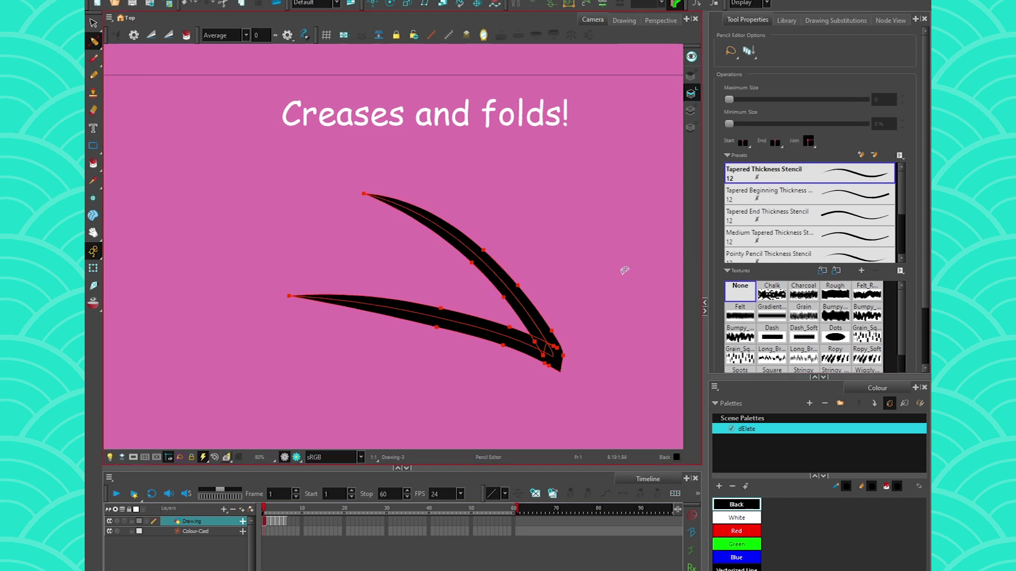
{"action": "left_click", "coordinate": [544, 303]}
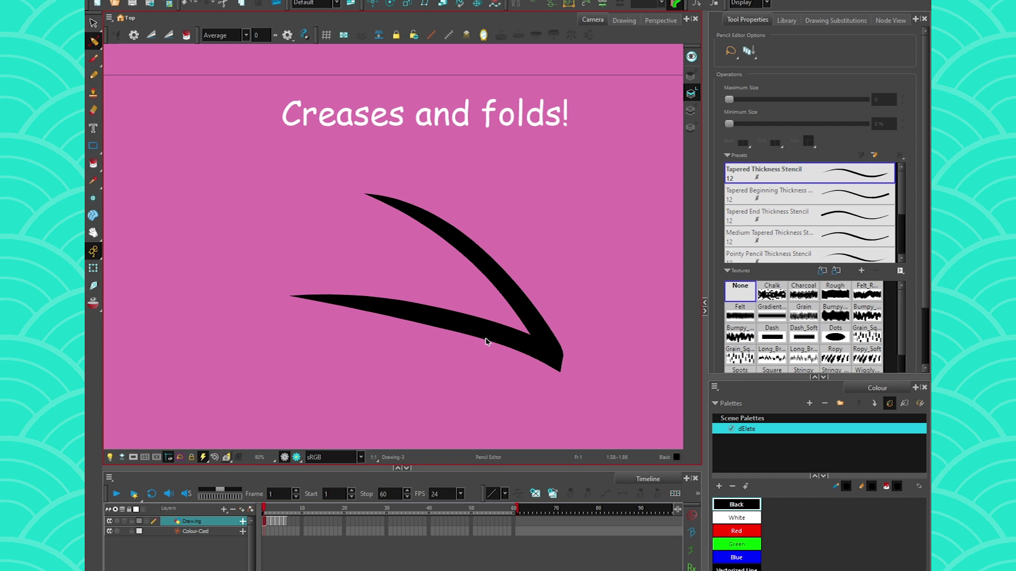
{"action": "scroll", "coordinate": [488, 342], "scroll_direction": "up", "scroll_amount": 2}
{"action": "scroll", "coordinate": [538, 363], "scroll_direction": "down", "scroll_amount": 5}
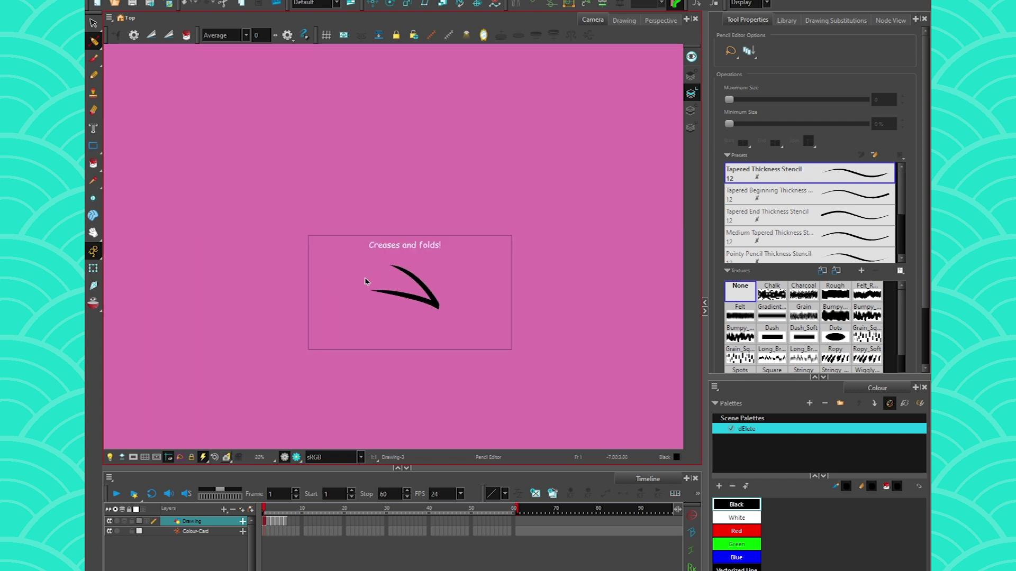
{"action": "scroll", "coordinate": [360, 290], "scroll_direction": "up", "scroll_amount": 4}
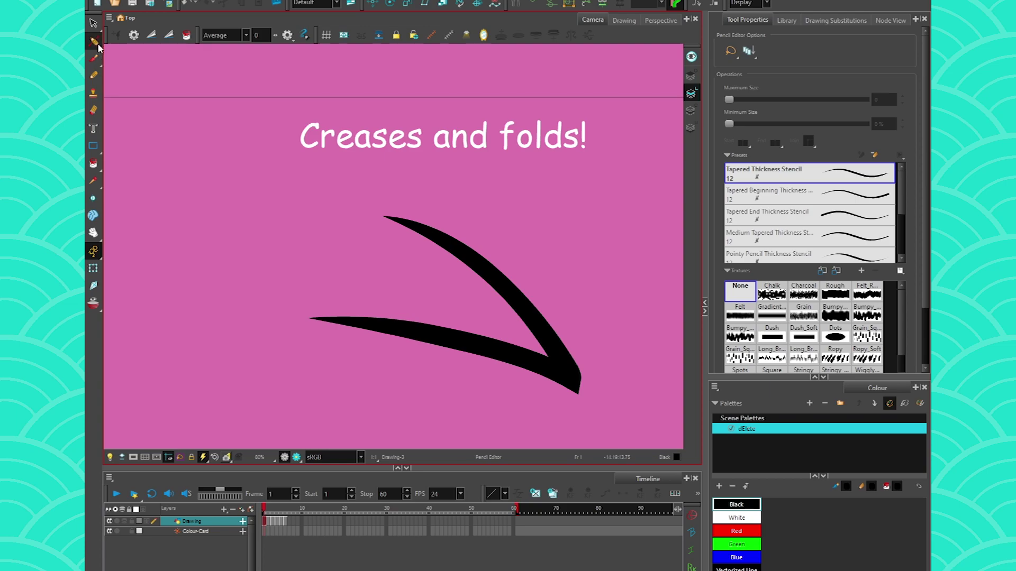
Copy the tapered thickness of the first drawing's line with the Pencil Editor, paste it onto the next drawing's line, and compare the two drawings
{"action": "left_click", "coordinate": [359, 216]}
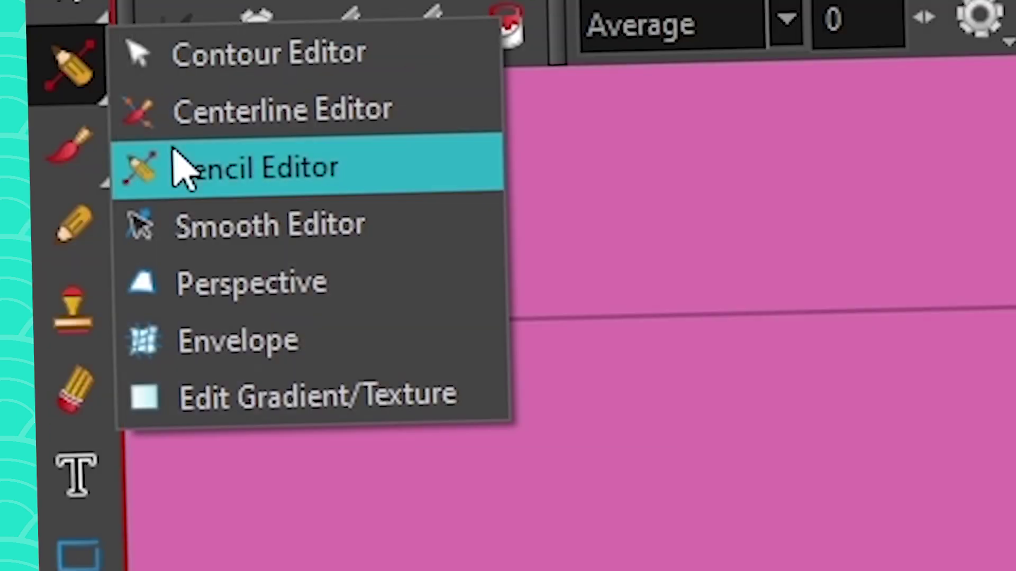
{"action": "left_click", "coordinate": [211, 183]}
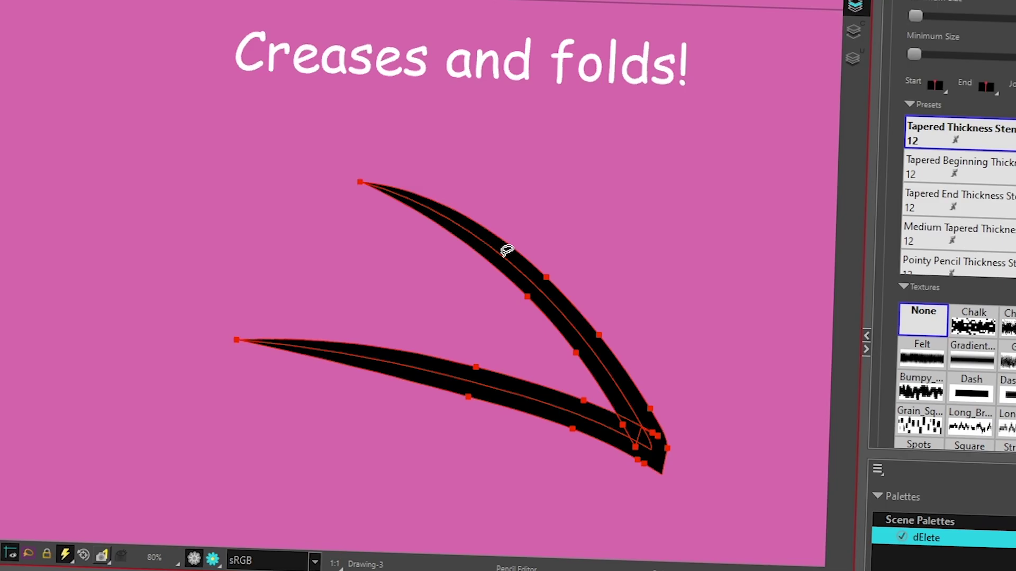
{"action": "key", "text": "g"}
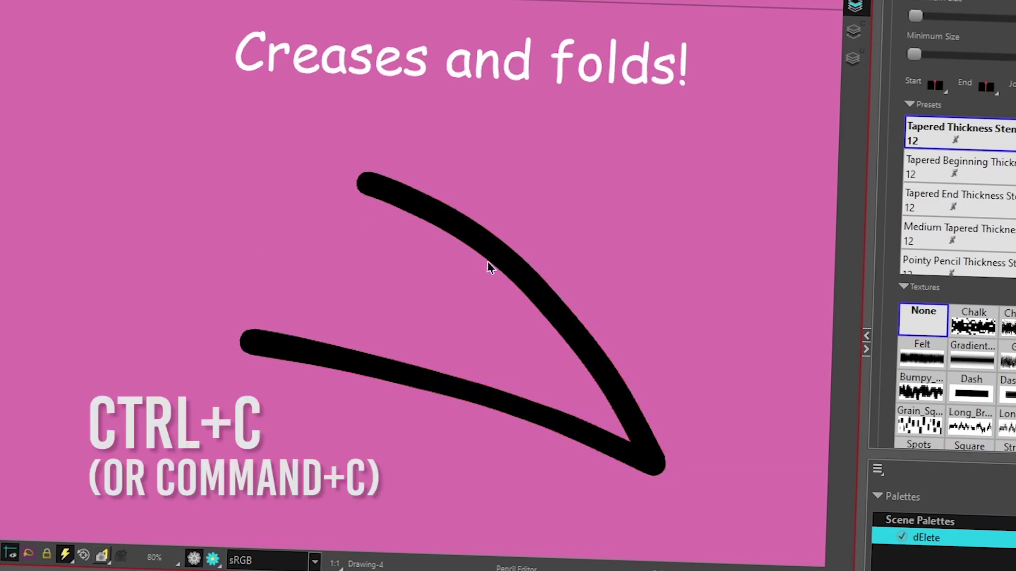
{"action": "left_click", "coordinate": [472, 232]}
{"action": "key", "text": "ctrl+v"}
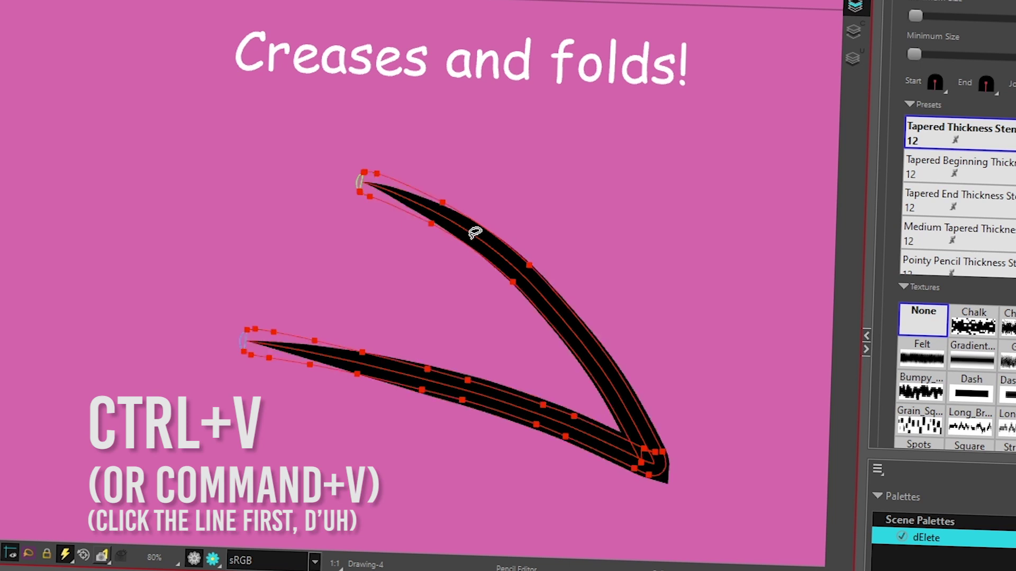
{"action": "key", "text": "f"}
{"action": "key", "text": "g"}
{"action": "key", "text": "f"}
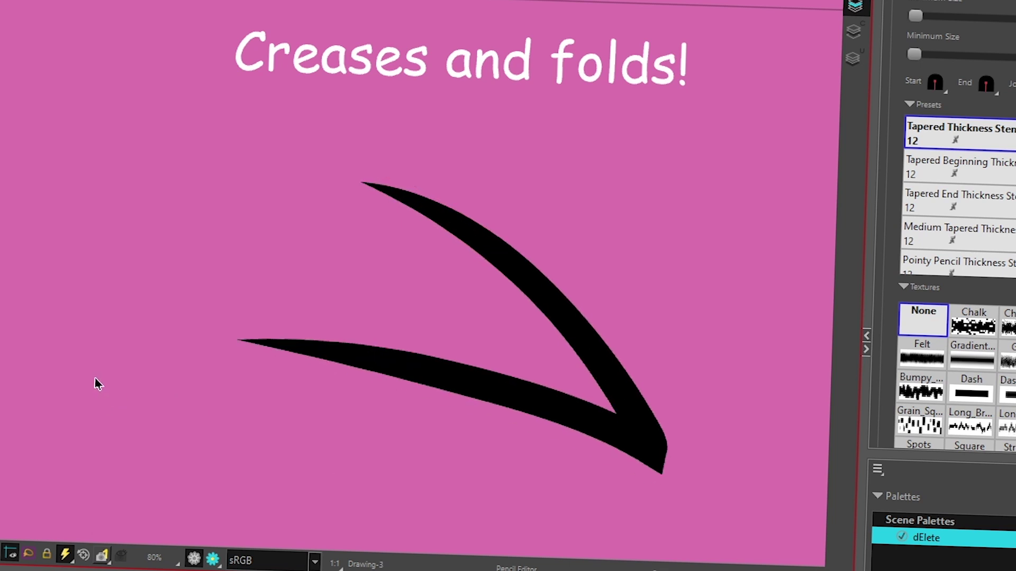
Paste the copied tapered thickness onto the lines of the remaining drawings, one after another
{"action": "key", "text": "g"}
{"action": "key", "text": "g"}
{"action": "left_click", "coordinate": [280, 335]}
{"action": "key", "text": "ctrl+v"}
{"action": "key", "text": "g"}
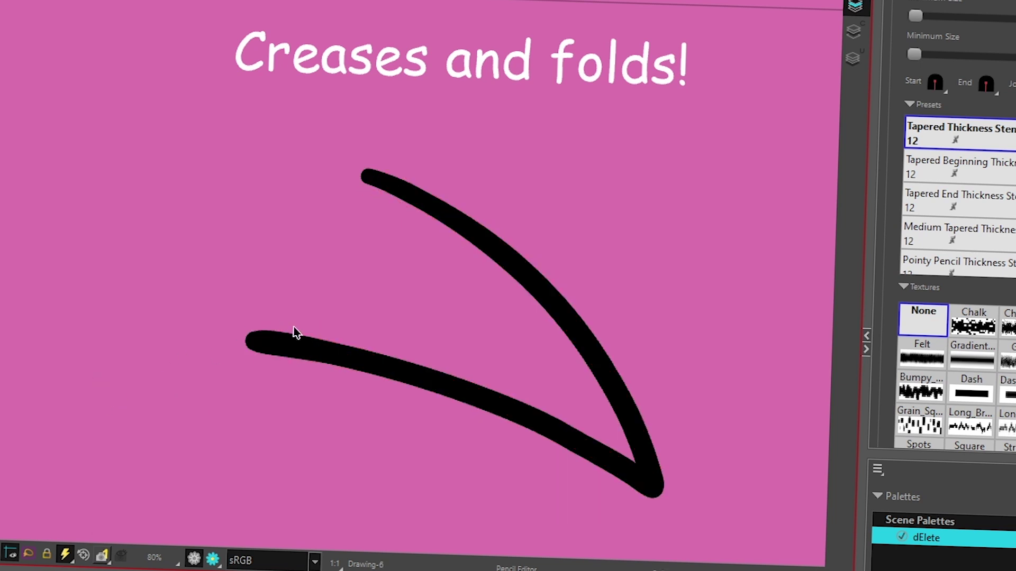
{"action": "left_click", "coordinate": [293, 328]}
{"action": "key", "text": "ctrl+v"}
{"action": "key", "text": "g"}
{"action": "left_click", "coordinate": [315, 350]}
{"action": "key", "text": "ctrl+v"}
{"action": "key", "text": "g"}
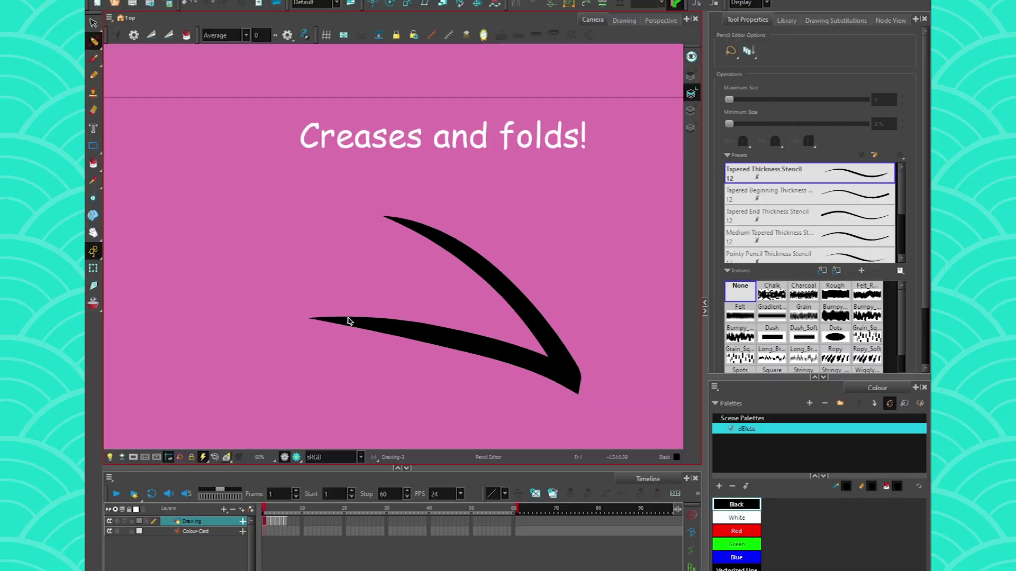
Draw a black fold-shaped arrow with the Pencil tool beside the tapered line on frame 1, starting at its upper end
{"action": "left_click", "coordinate": [93, 76]}
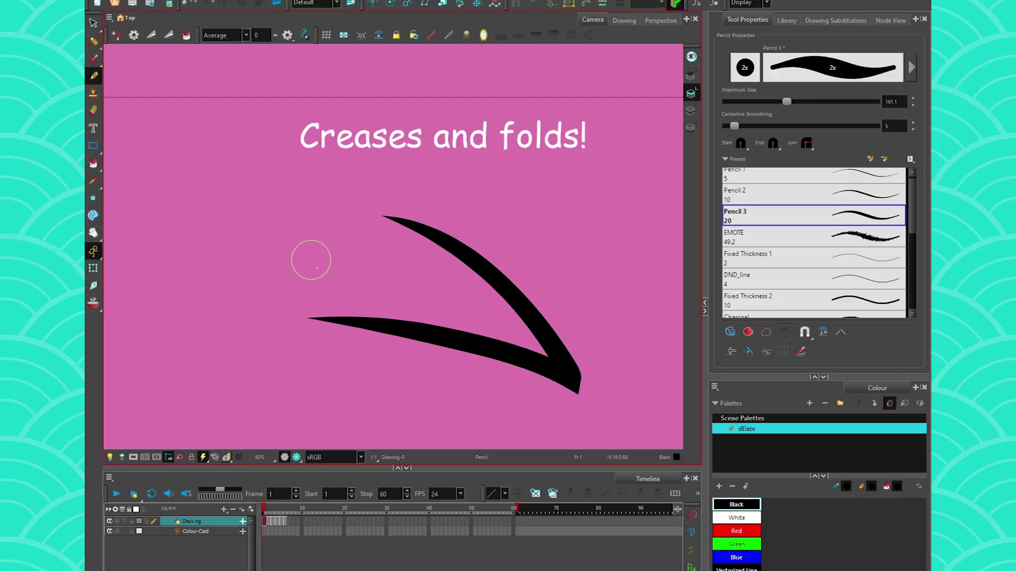
{"action": "mouse_move", "coordinate": [188, 166]}
{"action": "left_mouse_down"}
{"action": "mouse_move", "coordinate": [311, 263]}
{"action": "mouse_move", "coordinate": [190, 259]}
{"action": "mouse_move", "coordinate": [201, 273]}
{"action": "mouse_move", "coordinate": [193, 238]}
{"action": "mouse_move", "coordinate": [182, 270]}
{"action": "left_mouse_up"}
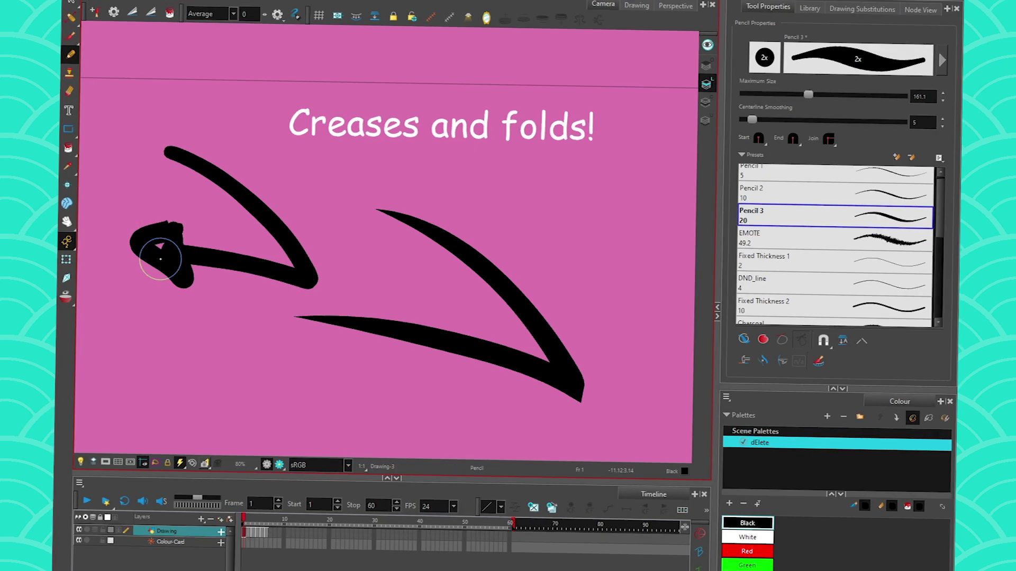
{"action": "key", "text": "period"}
{"action": "key", "text": "period"}
{"action": "key", "text": "period"}
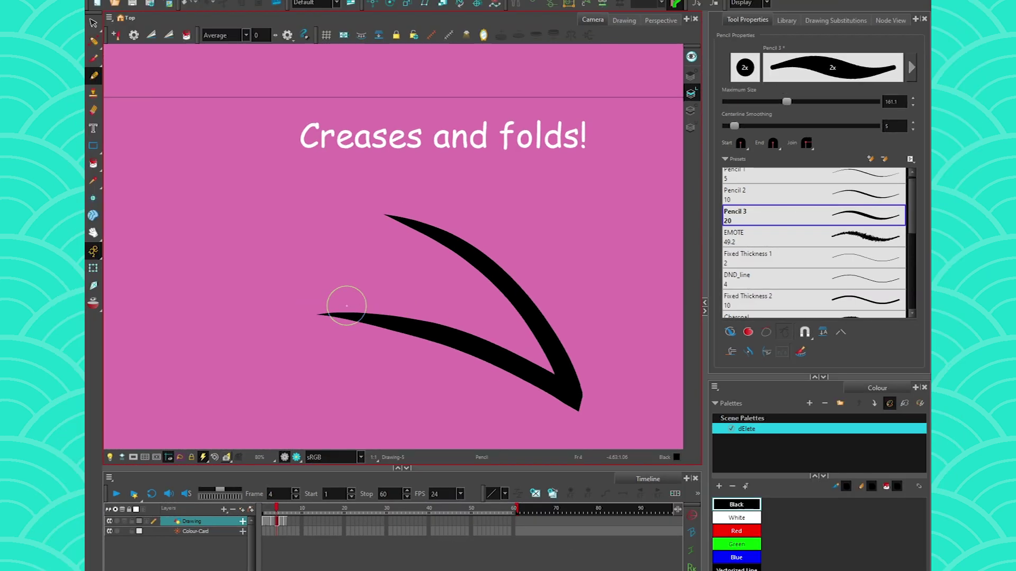
{"action": "key", "text": "period"}
{"action": "key", "text": "period"}
{"action": "key", "text": "period"}
{"action": "mouse_move", "coordinate": [334, 314]}
{"action": "left_mouse_down"}
{"action": "mouse_move", "coordinate": [483, 369]}
{"action": "mouse_move", "coordinate": [365, 217]}
{"action": "left_mouse_up"}
{"action": "key", "text": "comma"}
{"action": "key", "text": "comma"}
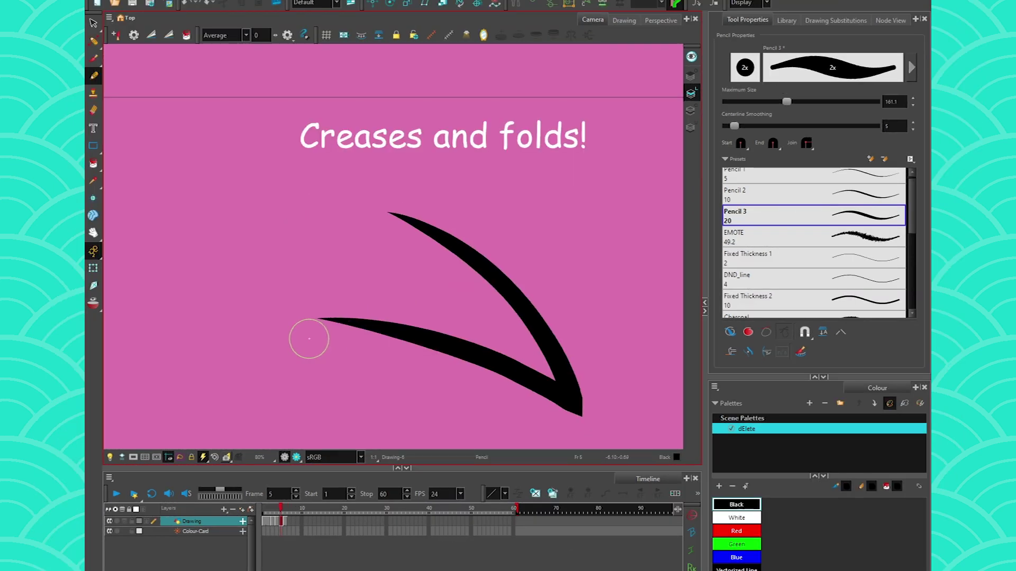
Delete the tapered black lines from the drawings on frames 5 and 6
{"action": "left_click", "coordinate": [92, 23]}
{"action": "left_click", "coordinate": [399, 350]}
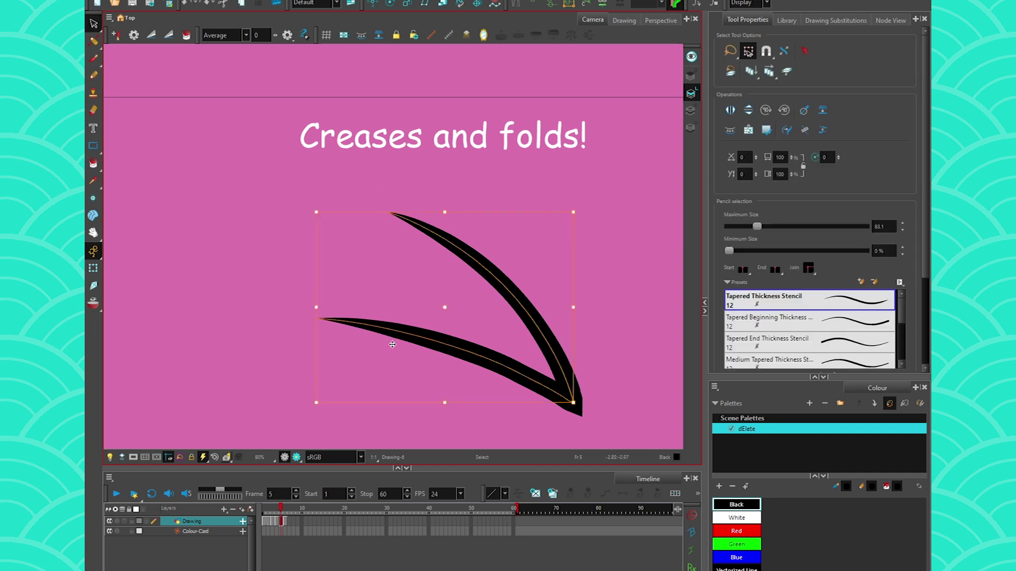
{"action": "key", "text": "period"}
{"action": "key", "text": "period"}
{"action": "key", "text": "comma"}
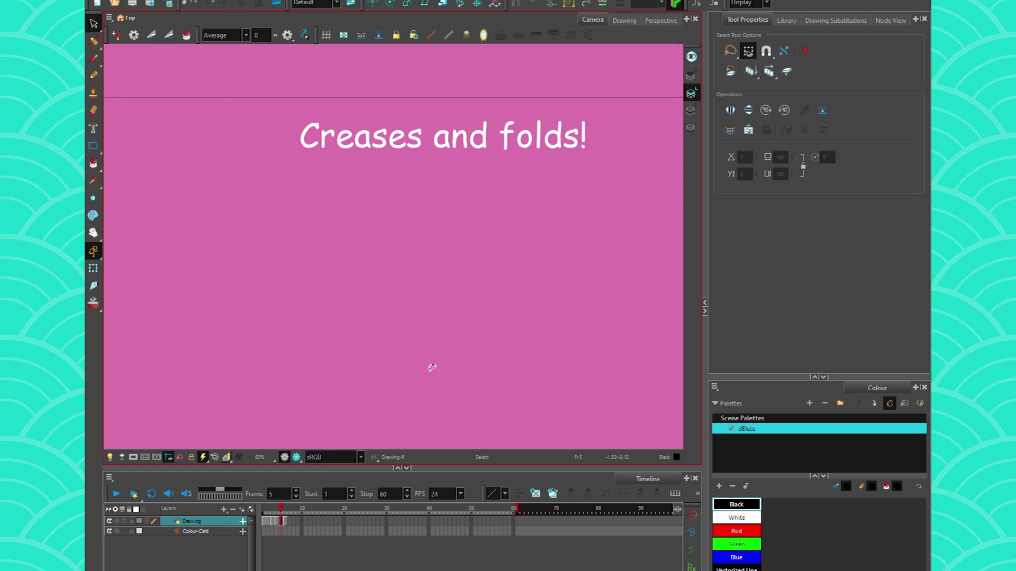
Draw white Brush arrows along the fold shape, running from upper to lower end on frame 5 and from lower to upper end on frame 6
{"action": "key", "text": "alt+b"}
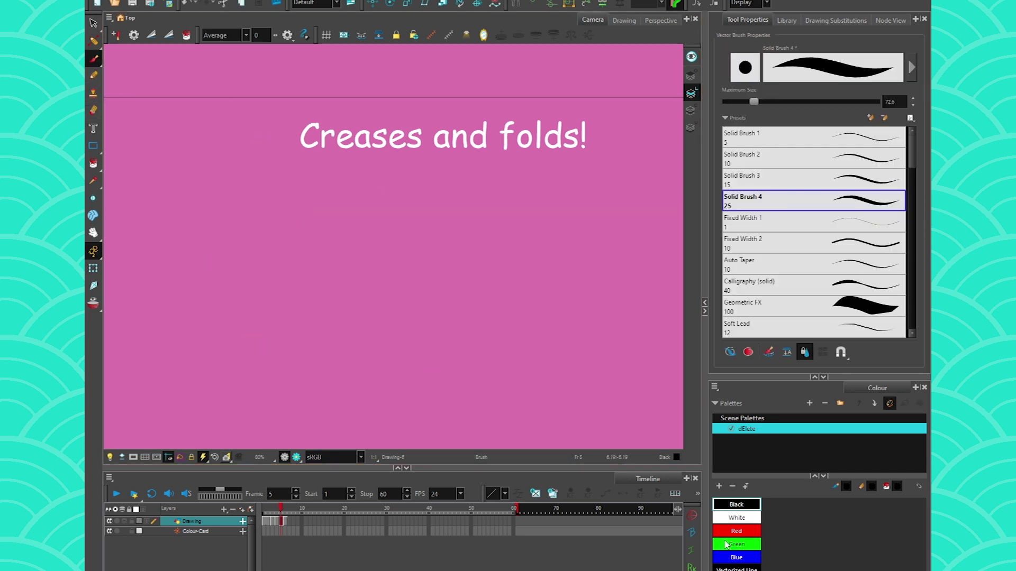
{"action": "left_click", "coordinate": [721, 543]}
{"action": "left_click", "coordinate": [722, 519]}
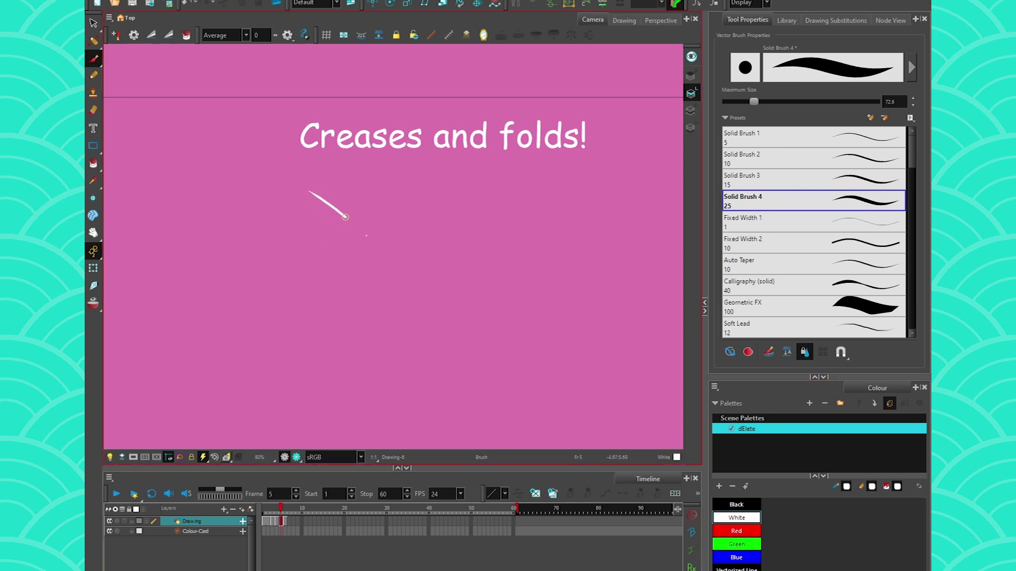
{"action": "mouse_move", "coordinate": [345, 217]}
{"action": "left_mouse_down"}
{"action": "mouse_move", "coordinate": [283, 281]}
{"action": "mouse_move", "coordinate": [448, 315]}
{"action": "mouse_move", "coordinate": [334, 216]}
{"action": "mouse_move", "coordinate": [335, 236]}
{"action": "mouse_move", "coordinate": [344, 205]}
{"action": "left_mouse_up"}
{"action": "key", "text": "period"}
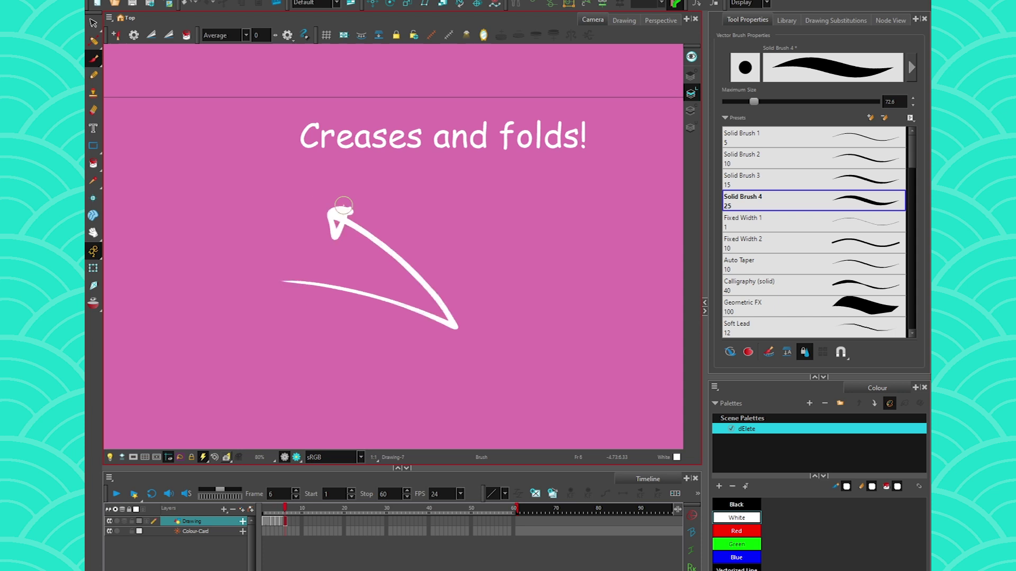
Draw black Pencil fold lines following the arrows, from lower to upper end on frame 6 and from upper to lower end on frame 5
{"action": "key", "text": "alt+x"}
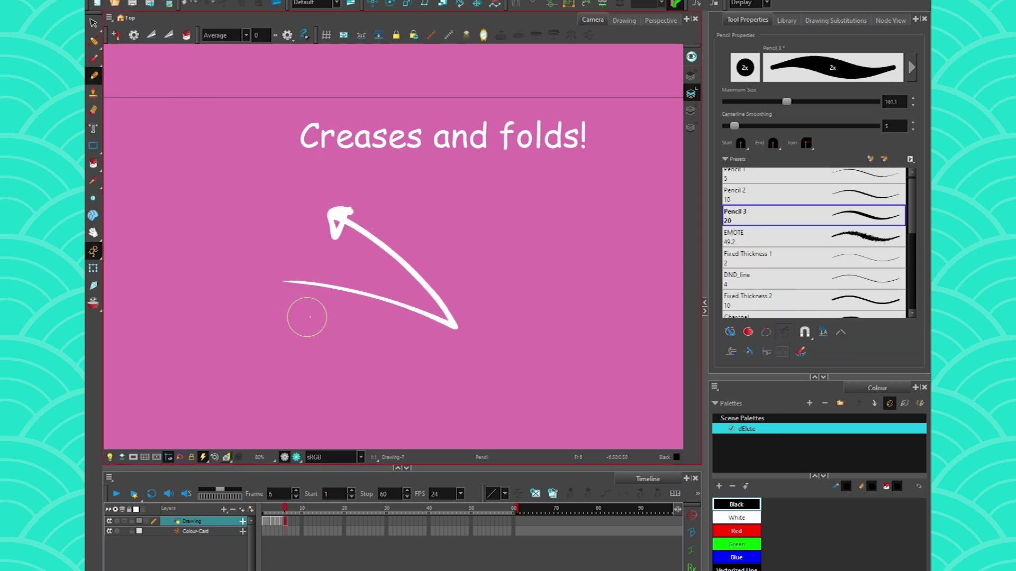
{"action": "mouse_move", "coordinate": [277, 309]}
{"action": "left_mouse_down"}
{"action": "mouse_move", "coordinate": [519, 388]}
{"action": "mouse_move", "coordinate": [386, 191]}
{"action": "left_mouse_up"}
{"action": "key", "text": "period"}
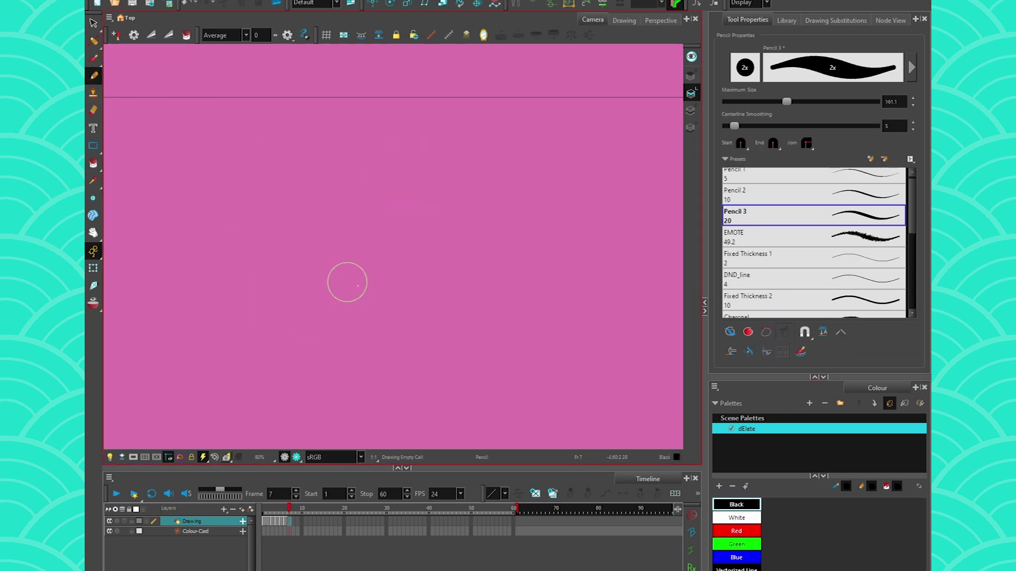
{"action": "key", "text": "comma"}
{"action": "key", "text": "comma"}
{"action": "mouse_move", "coordinate": [384, 194]}
{"action": "left_mouse_down"}
{"action": "mouse_move", "coordinate": [453, 356]}
{"action": "mouse_move", "coordinate": [301, 317]}
{"action": "left_mouse_up"}
Thicken the pointed upper end of the fold line on frame 4 and smooth its outline with the Pencil Editor
{"action": "left_click", "coordinate": [93, 41]}
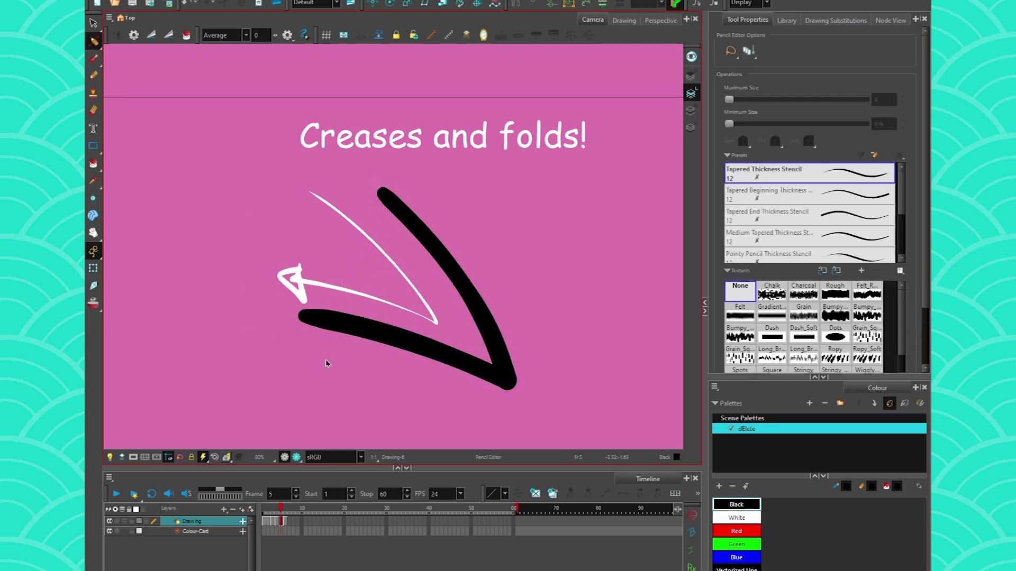
{"action": "key", "text": "comma"}
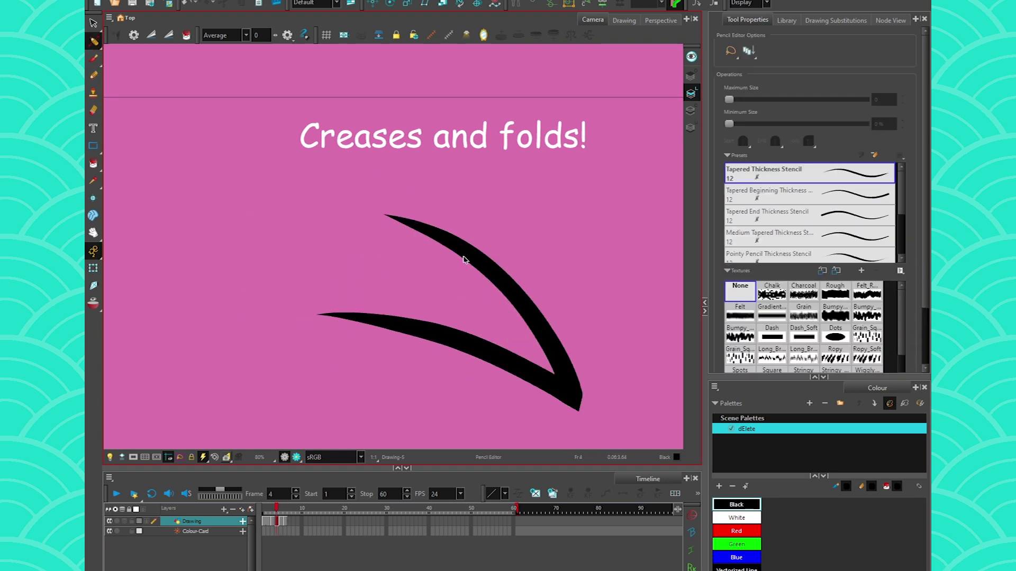
{"action": "left_click", "coordinate": [464, 259]}
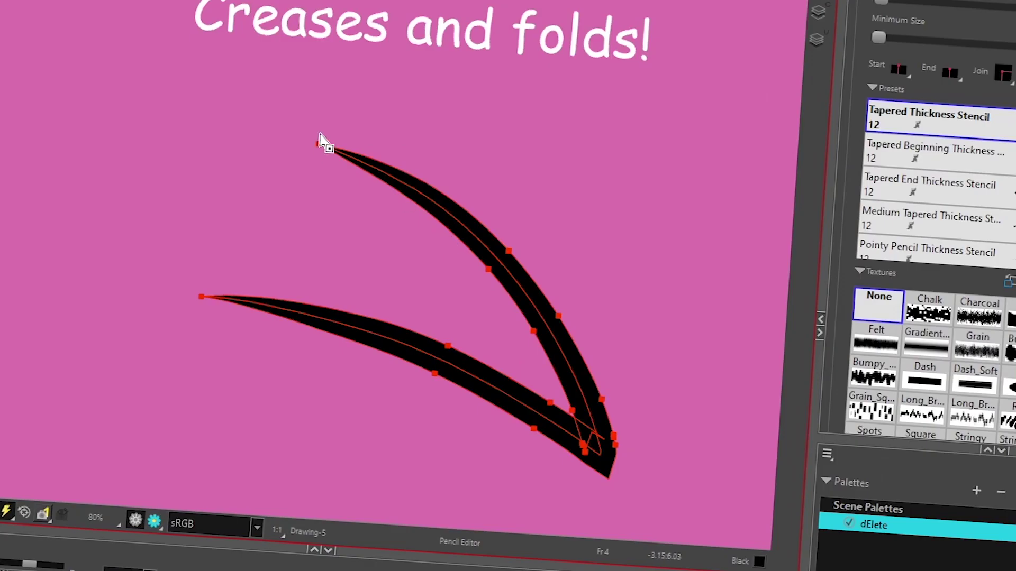
{"action": "left_click", "coordinate": [318, 143]}
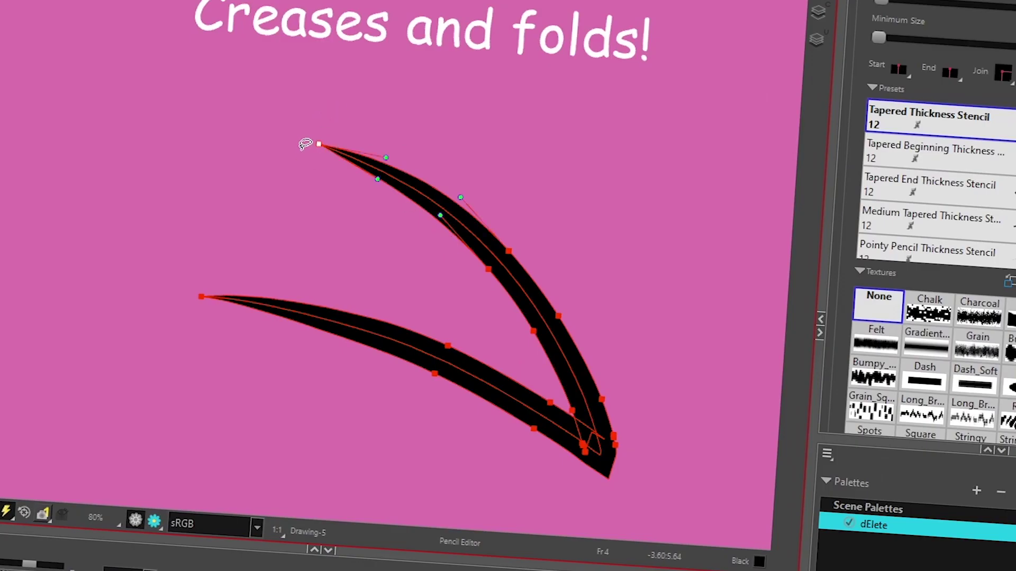
{"action": "left_click_drag", "start_coordinate": [309, 136], "coordinate": [305, 146]}
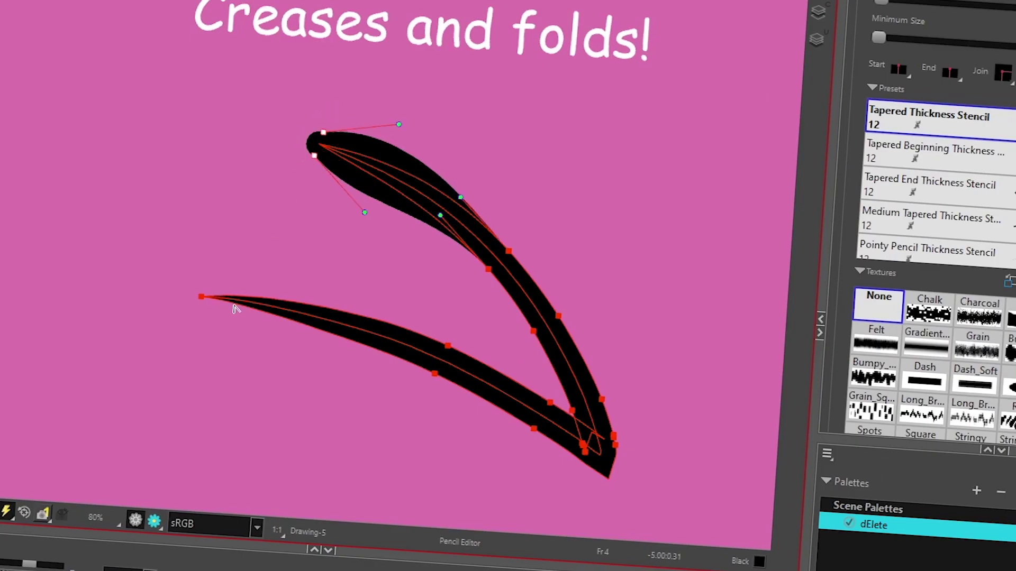
{"action": "left_click", "coordinate": [236, 309]}
{"action": "left_click_drag", "start_coordinate": [303, 208], "coordinate": [335, 193]}
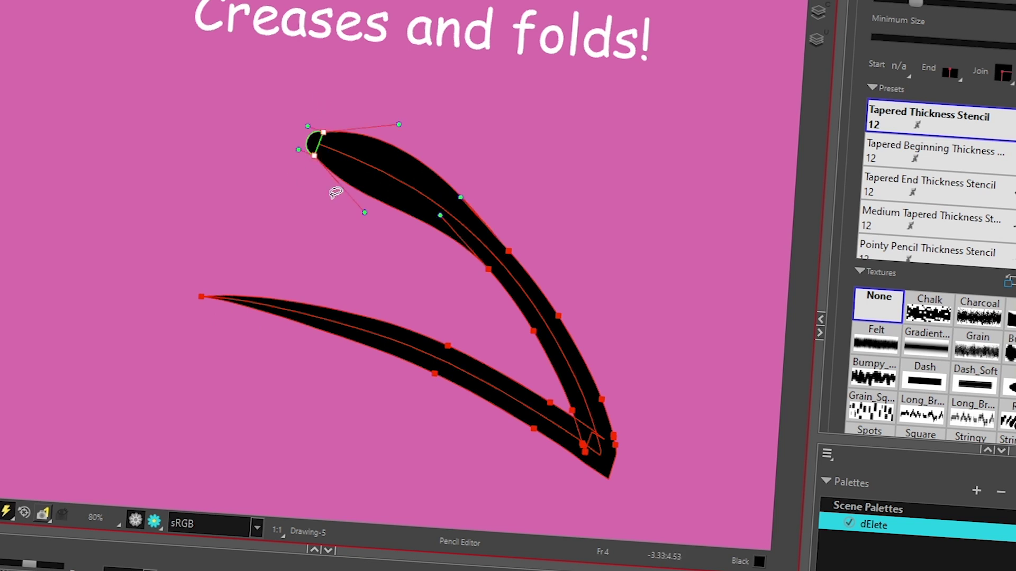
{"action": "left_click", "coordinate": [160, 160]}
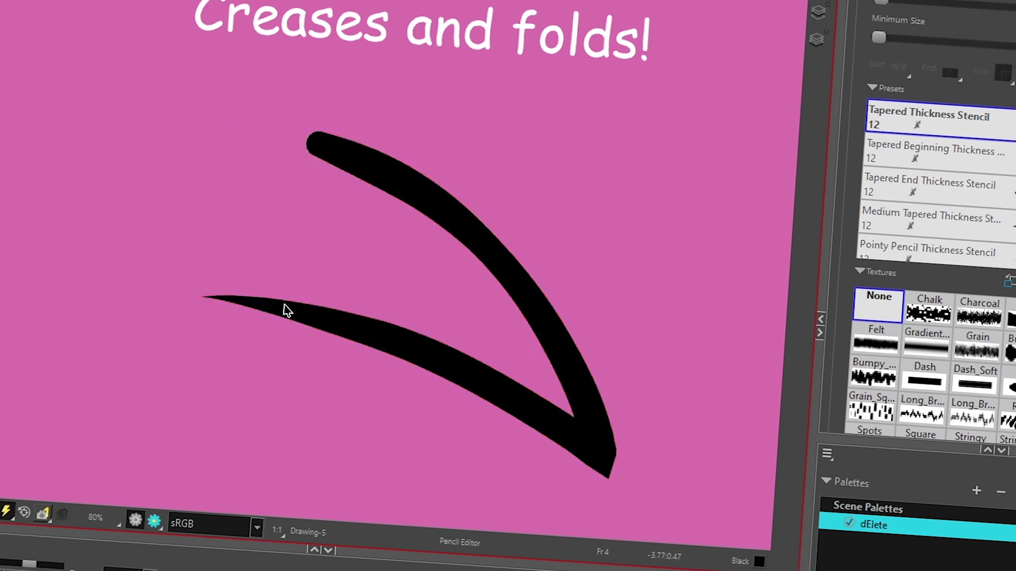
Copy the pencil line thickness from the fold line on frame 4 to the fold line on frame 5
{"action": "left_click", "coordinate": [356, 150]}
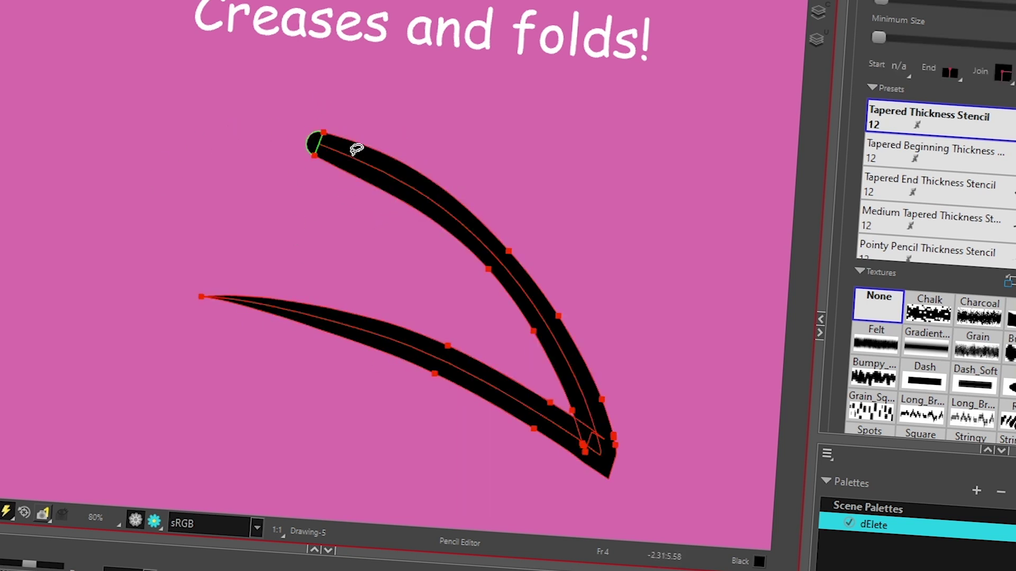
{"action": "key", "text": "period"}
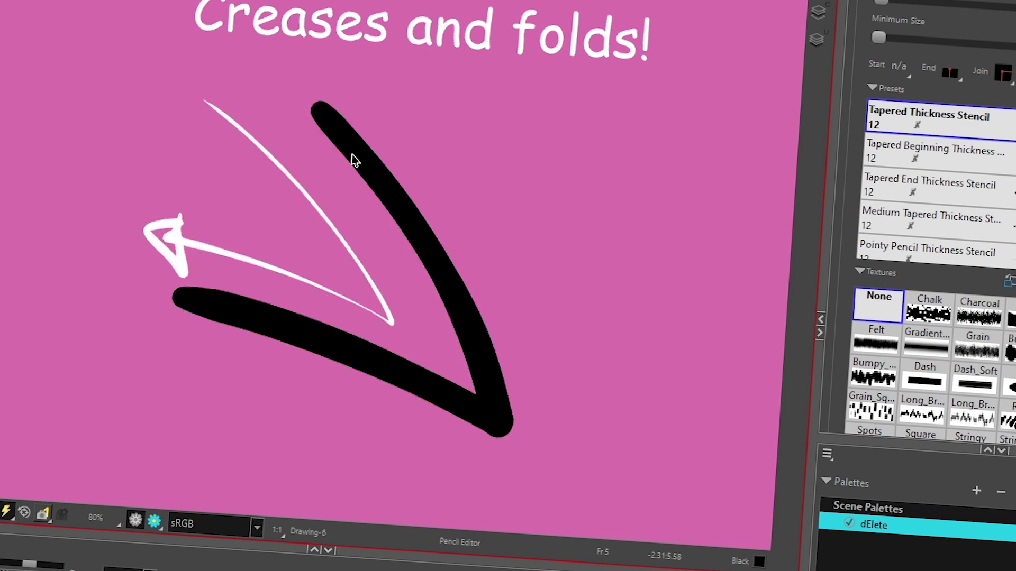
{"action": "left_click", "coordinate": [244, 304]}
{"action": "left_click_drag", "start_coordinate": [240, 310], "coordinate": [241, 311]}
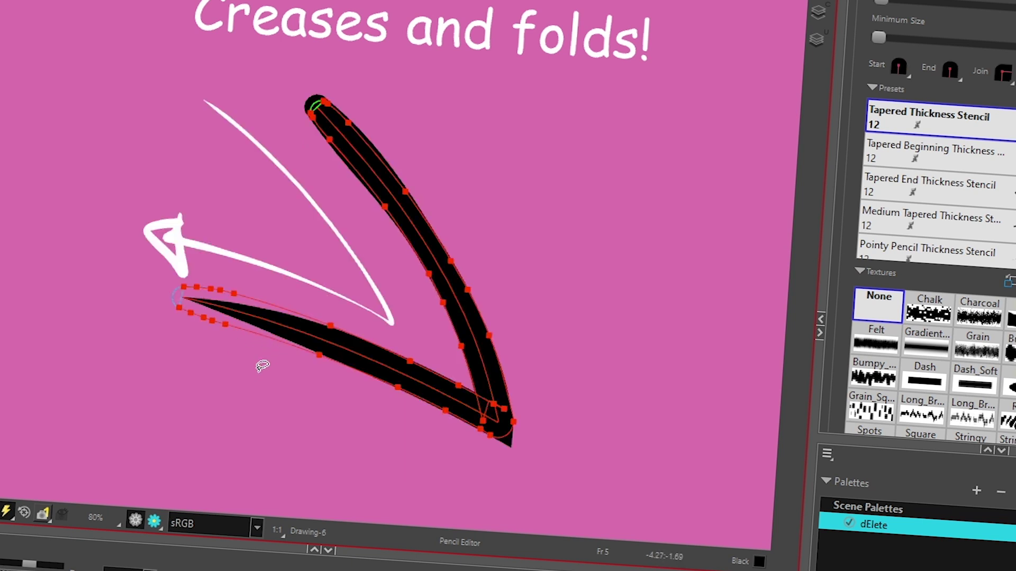
{"action": "left_click", "coordinate": [259, 365]}
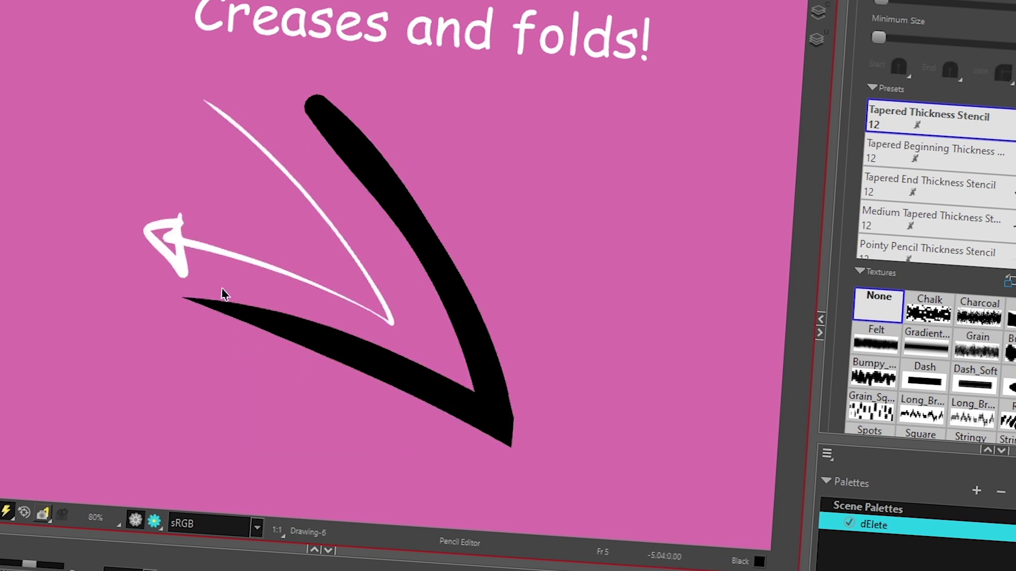
Sharpen the corner of the fold line on frame 6 by adjusting its curve handles with the Contour Editor
{"action": "key", "text": "."}
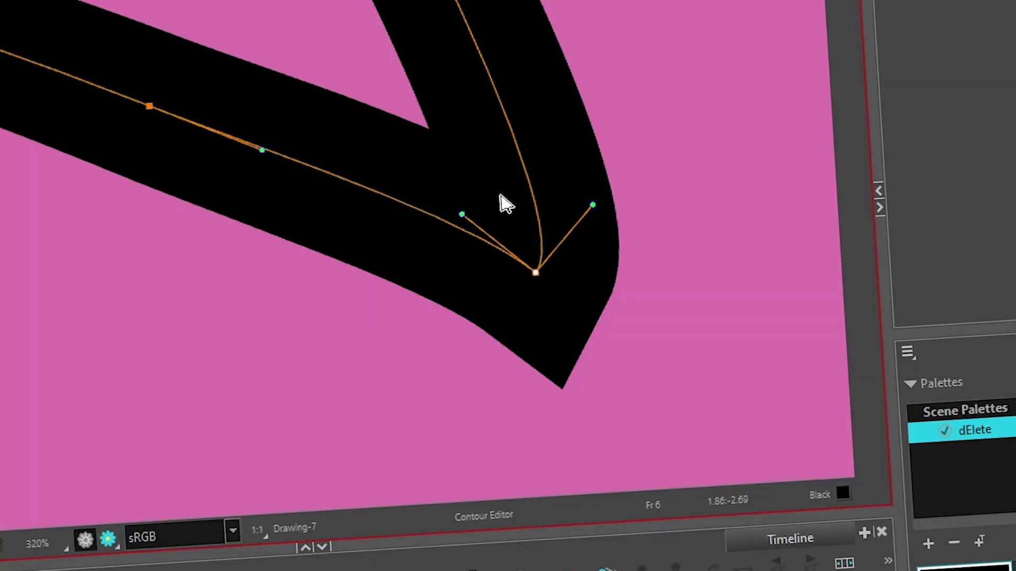
{"action": "left_click_drag", "start_coordinate": [592, 205], "coordinate": [486, 136]}
{"action": "left_click_drag", "start_coordinate": [462, 215], "coordinate": [449, 221]}
{"action": "left_click_drag", "start_coordinate": [481, 136], "coordinate": [475, 132]}
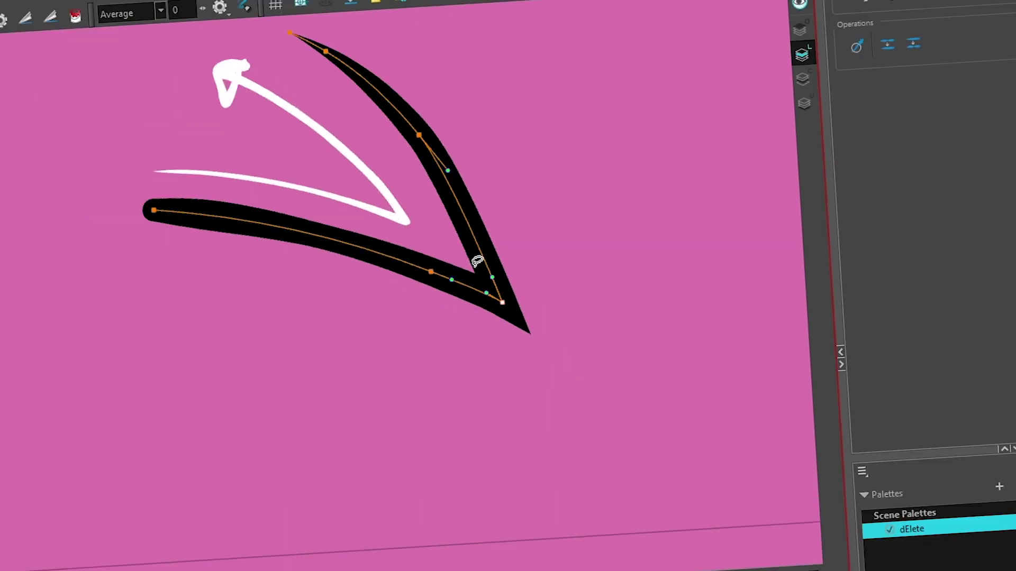
{"action": "scroll", "coordinate": [475, 274], "scroll_direction": "up", "scroll_amount": 1}
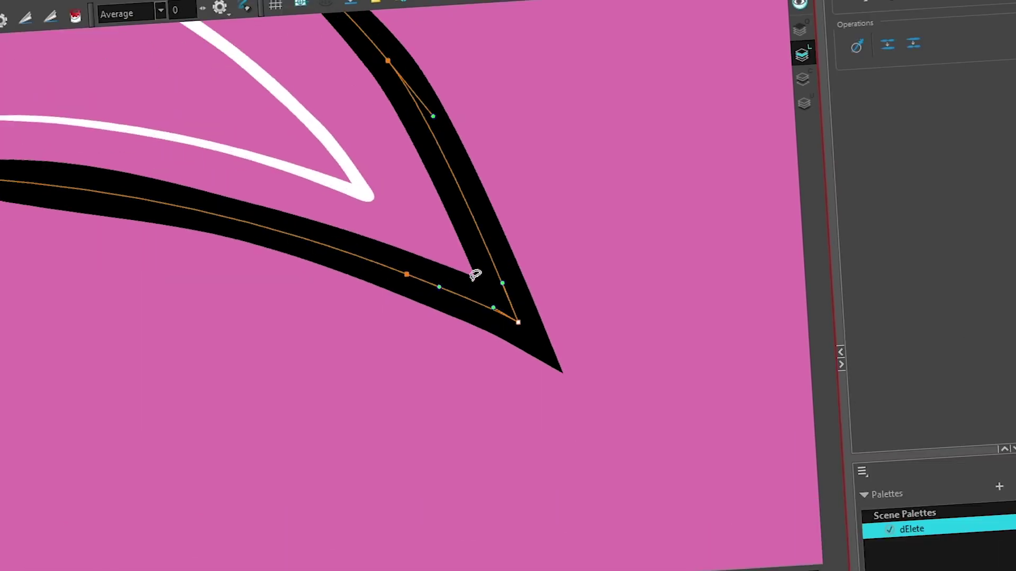
{"action": "left_click_drag", "start_coordinate": [304, 366], "coordinate": [408, 501]}
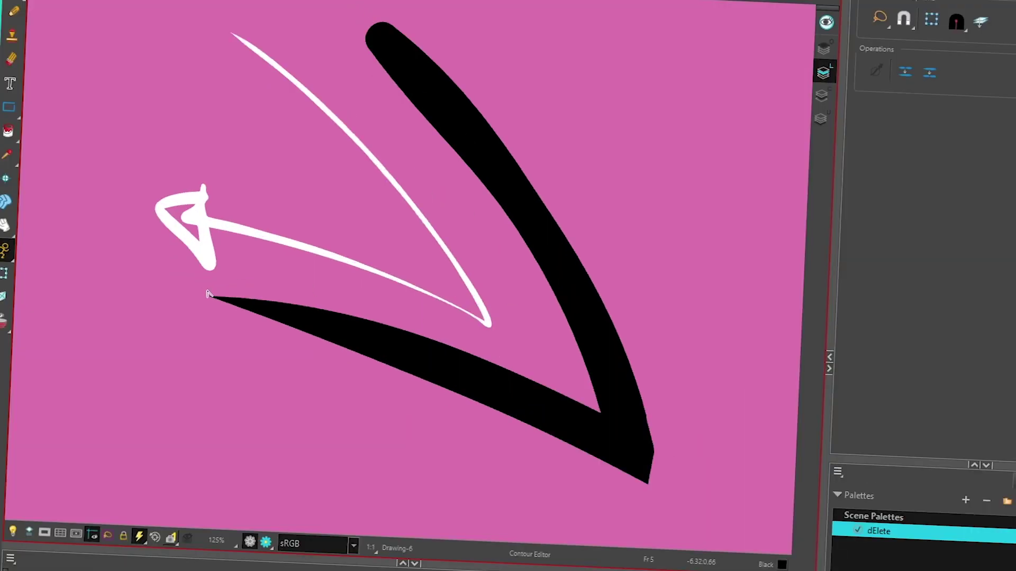
Try a thick freehand Pencil zigzag beside the fold line on frame 6 and undo it
{"action": "key", "text": "."}
{"action": "key", "text": "alt+slash"}
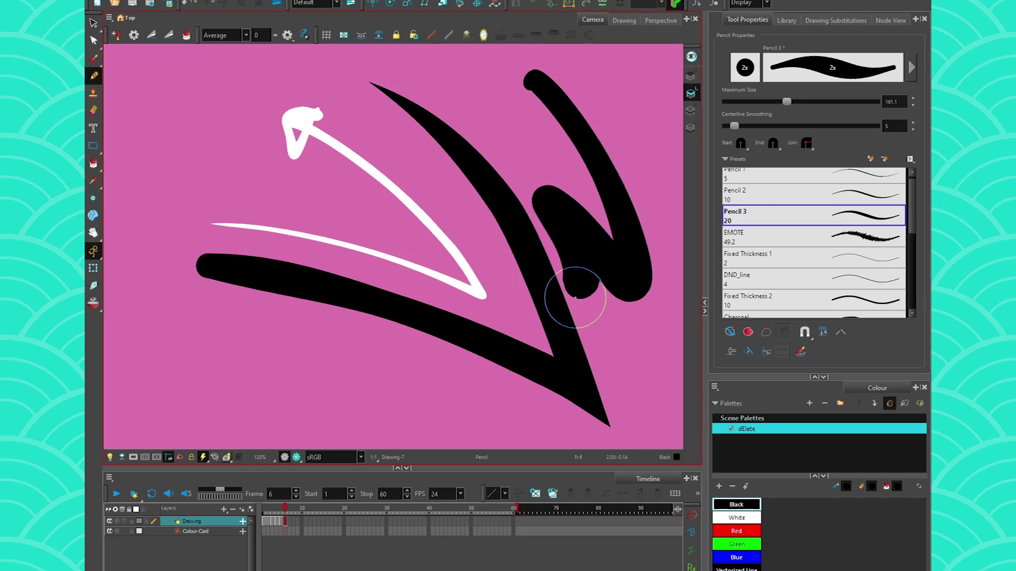
{"action": "key", "text": "ctrl+z"}
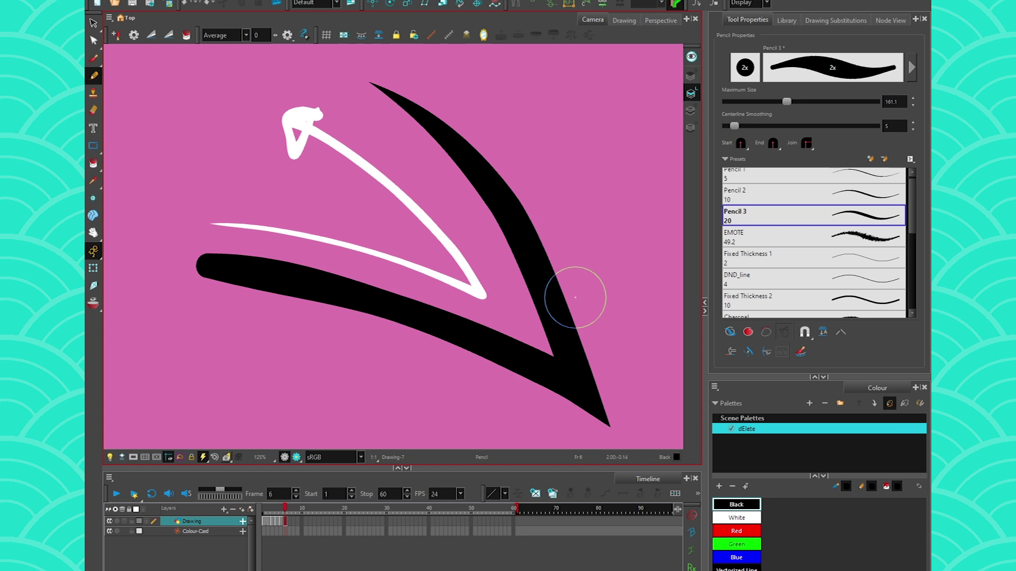
Select the whole fold line on frame 6 and reverse its pencil thickness, making the upper end thick and the lower end tapered
{"action": "left_click", "coordinate": [93, 23]}
{"action": "key", "text": "f"}
{"action": "key", "text": "g"}
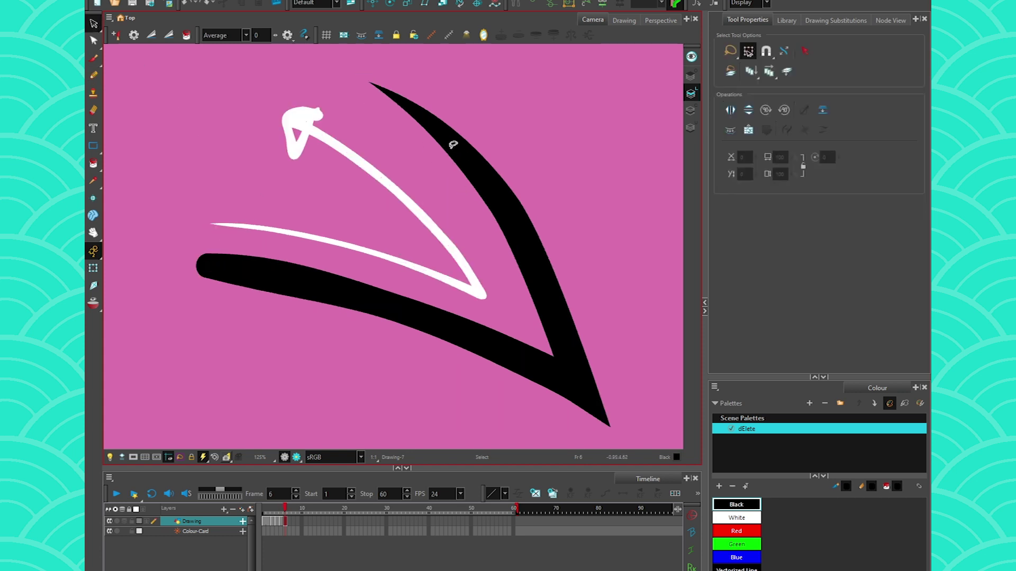
{"action": "key", "text": "ctrl+a"}
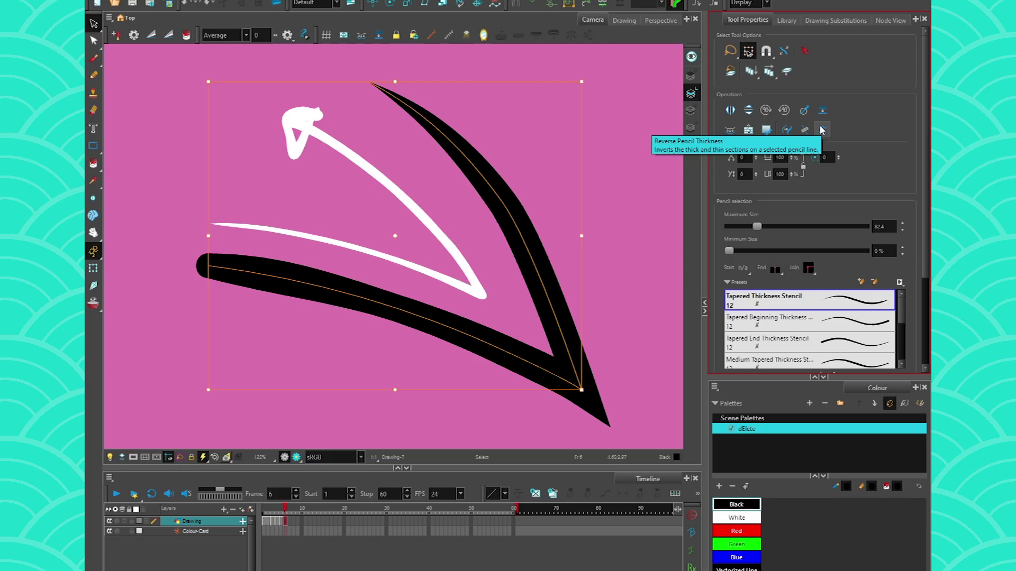
{"action": "left_click", "coordinate": [817, 287]}
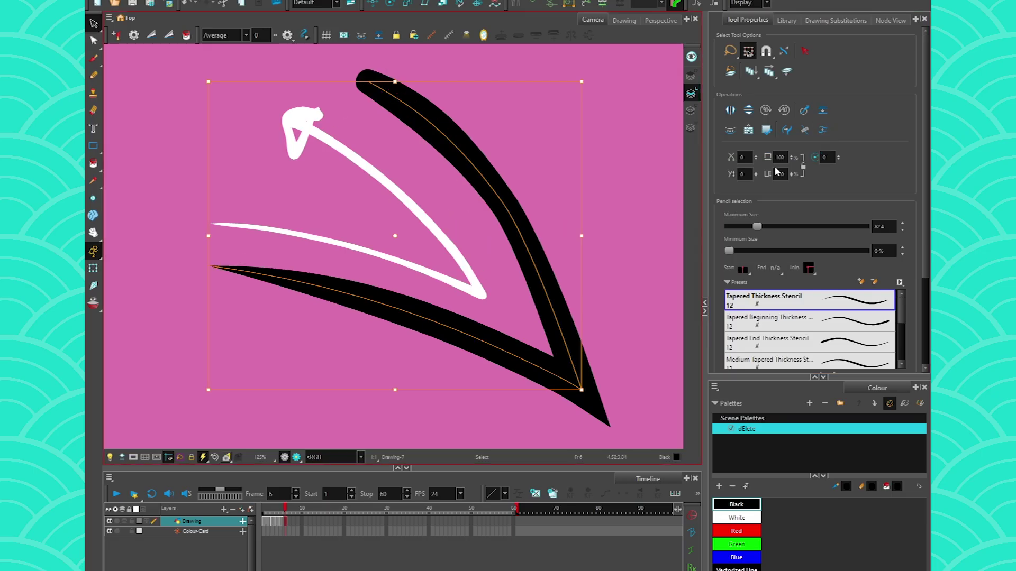
{"action": "left_click", "coordinate": [823, 130]}
{"action": "left_click", "coordinate": [823, 131]}
{"action": "left_click", "coordinate": [823, 130]}
{"action": "left_click", "coordinate": [822, 130]}
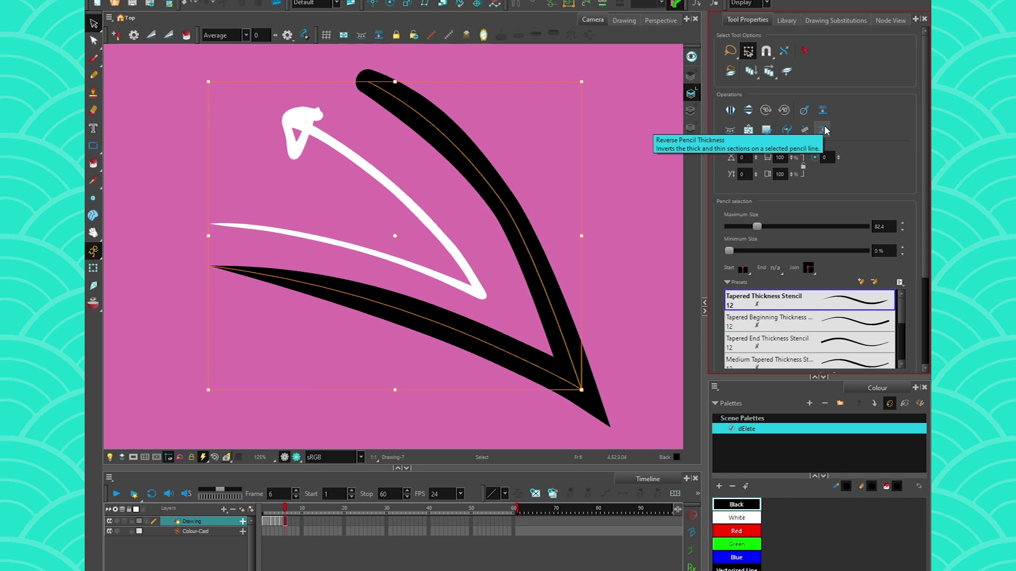
{"action": "left_click", "coordinate": [303, 381]}
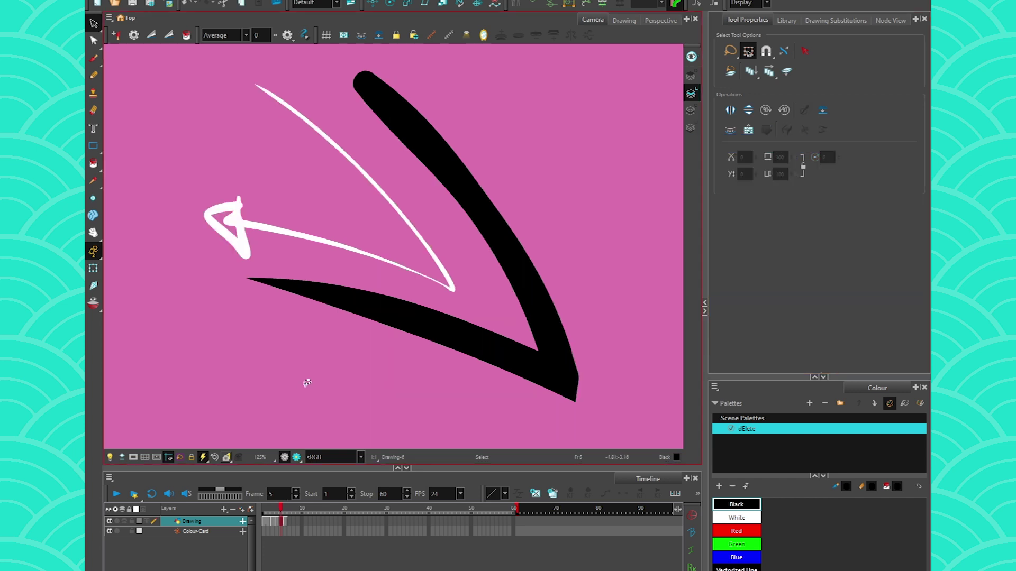
Select the corner points of the fold line on frame 5 with the Contour Editor
{"action": "key", "text": "comma"}
{"action": "key", "text": "alt+q"}
{"action": "left_click", "coordinate": [563, 381]}
{"action": "left_click", "coordinate": [562, 375]}
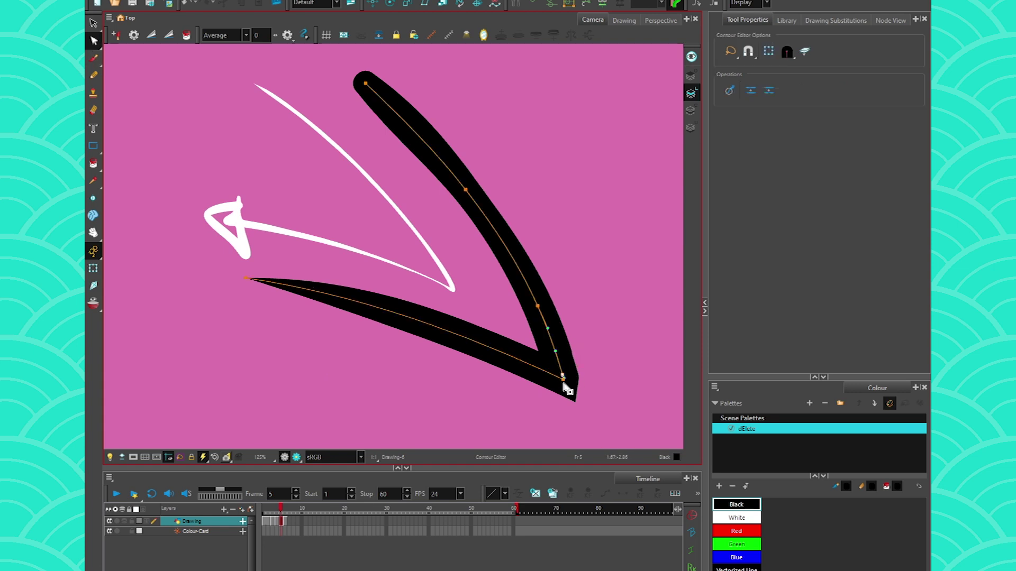